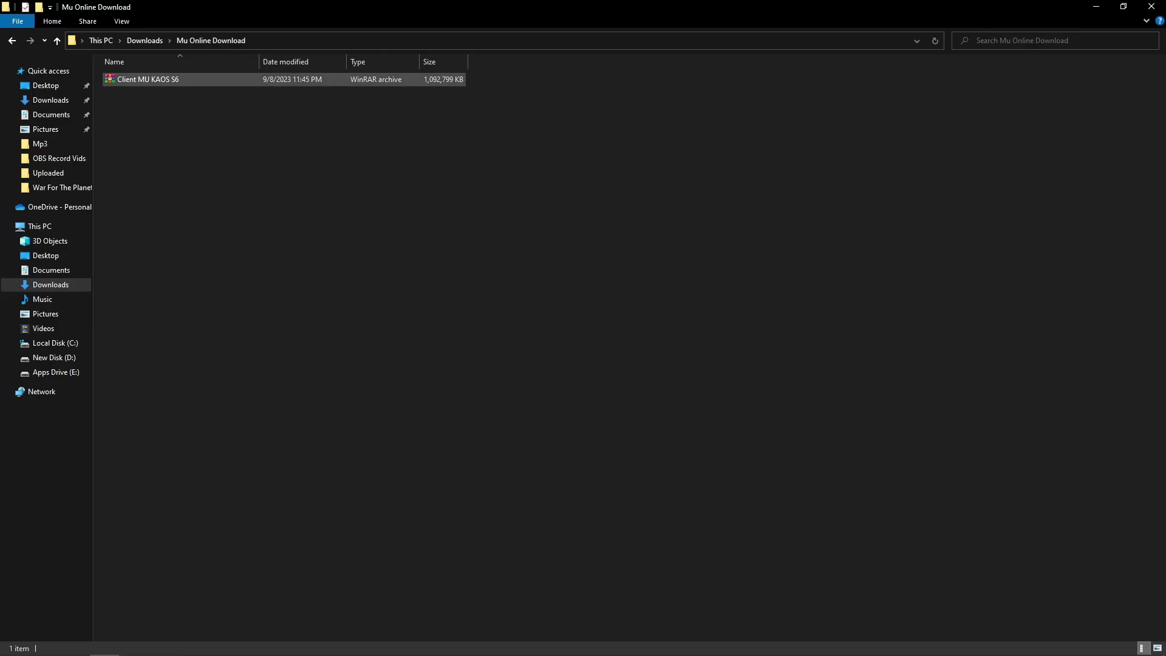
Extract the Client MU KAOS S6 .rar archive to E:\Mu Online Servers with WinRAR
{"action": "double_click", "coordinate": [148, 79]}
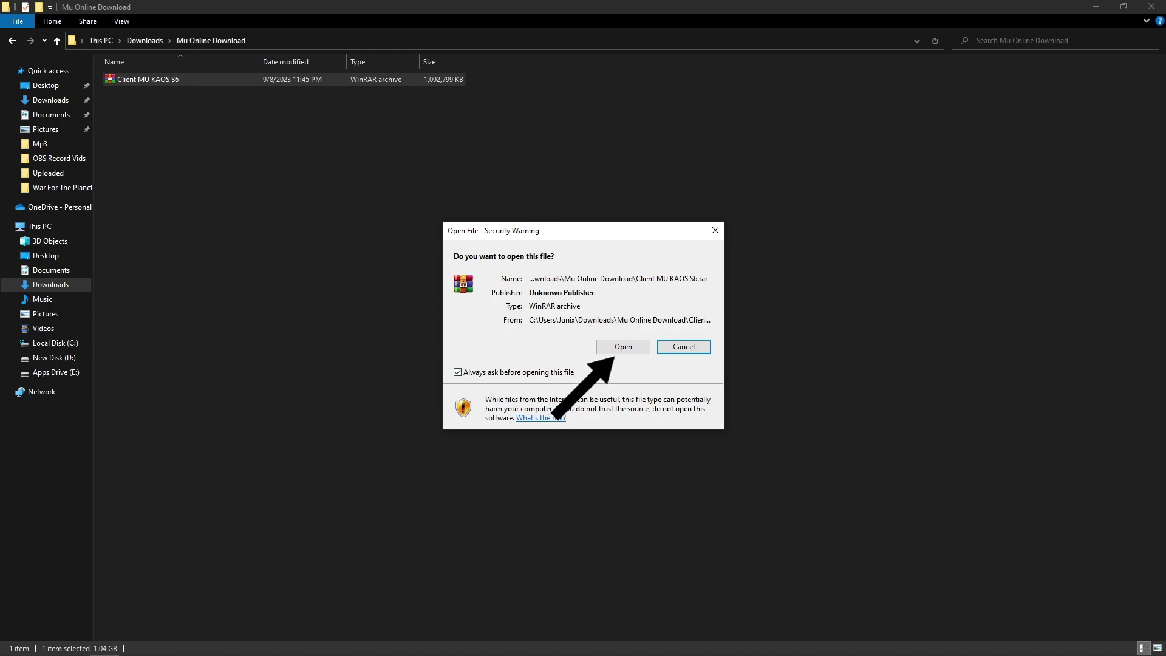
{"action": "left_click", "coordinate": [622, 346]}
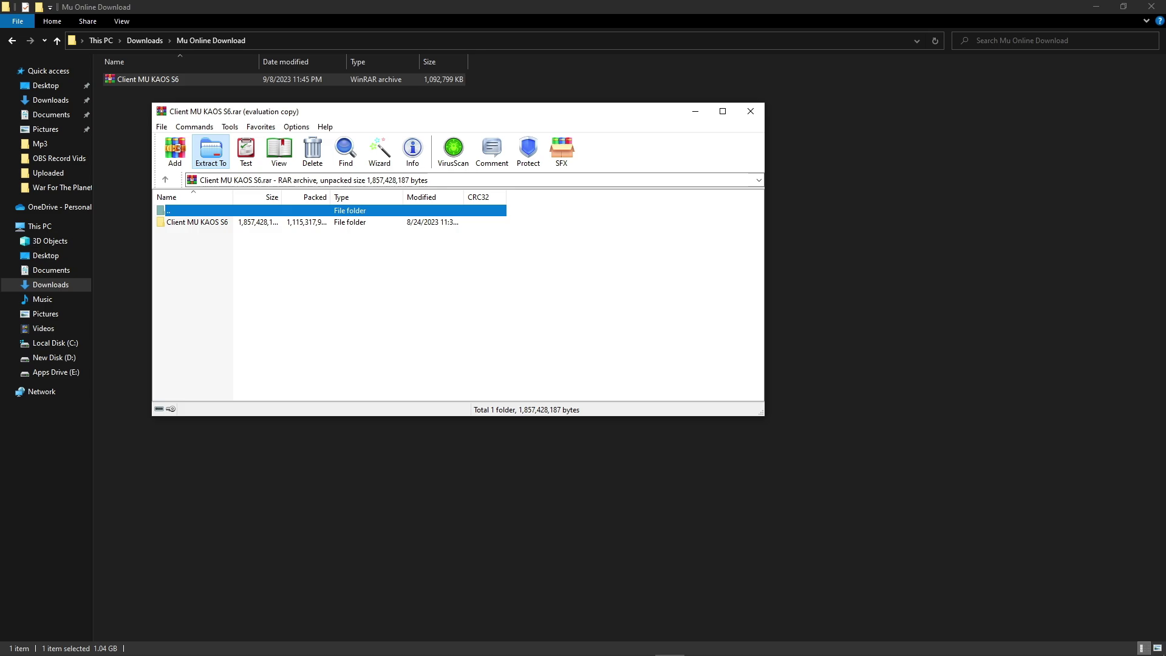
{"action": "left_click", "coordinate": [211, 152]}
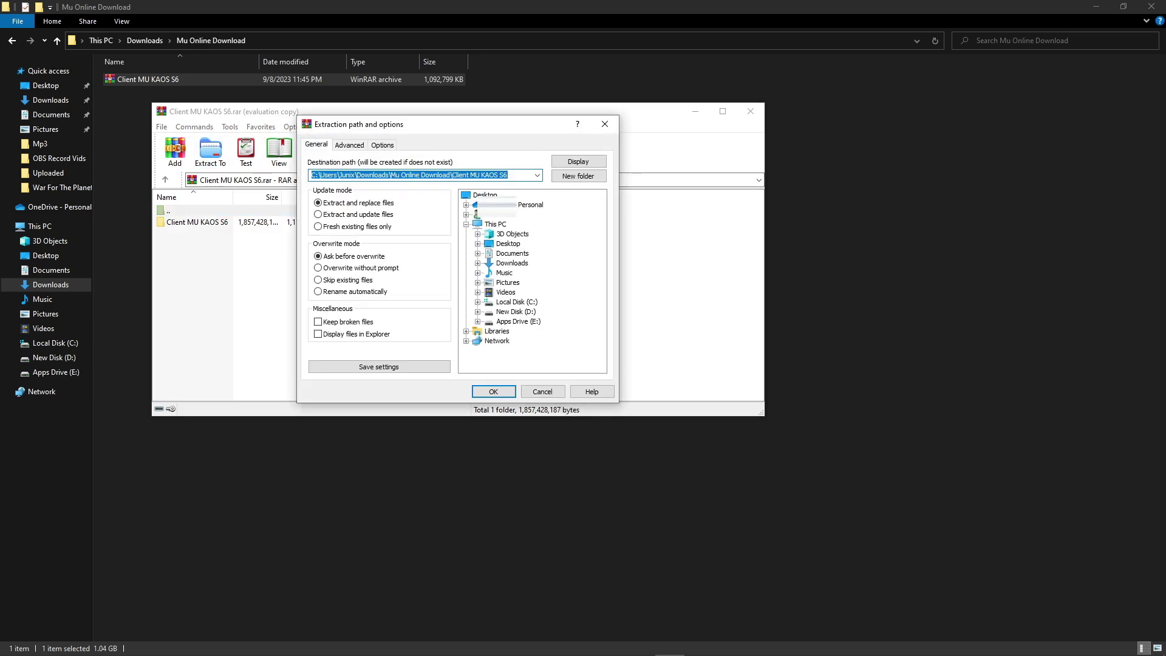
{"action": "left_click", "coordinate": [518, 321]}
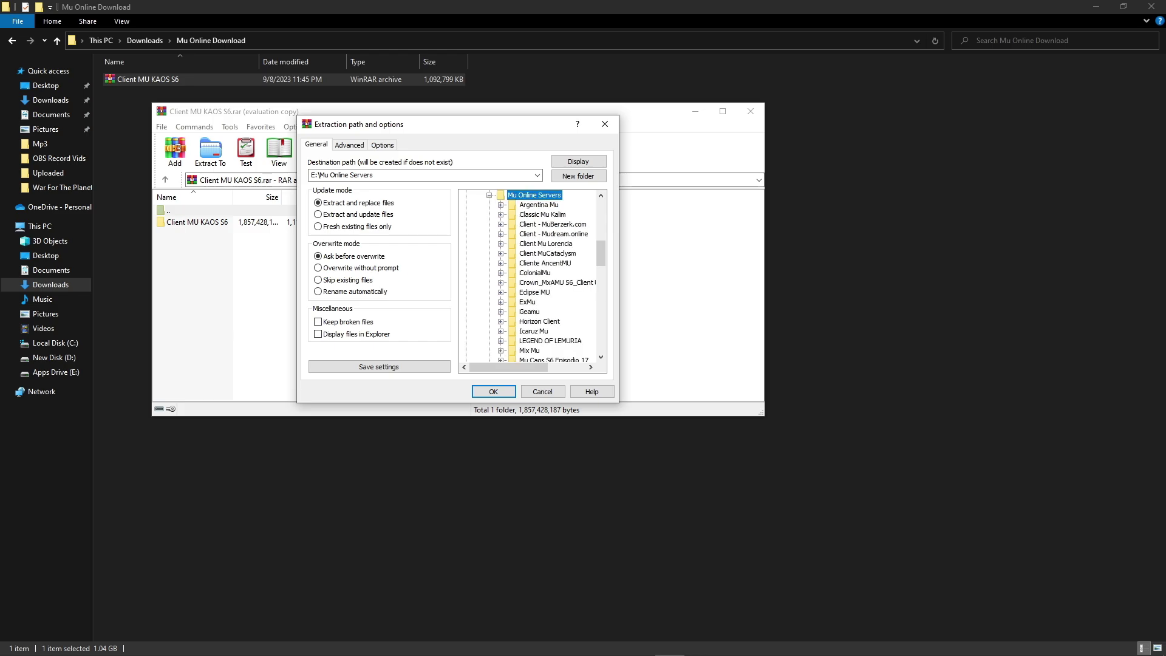
{"action": "left_click", "coordinate": [493, 391]}
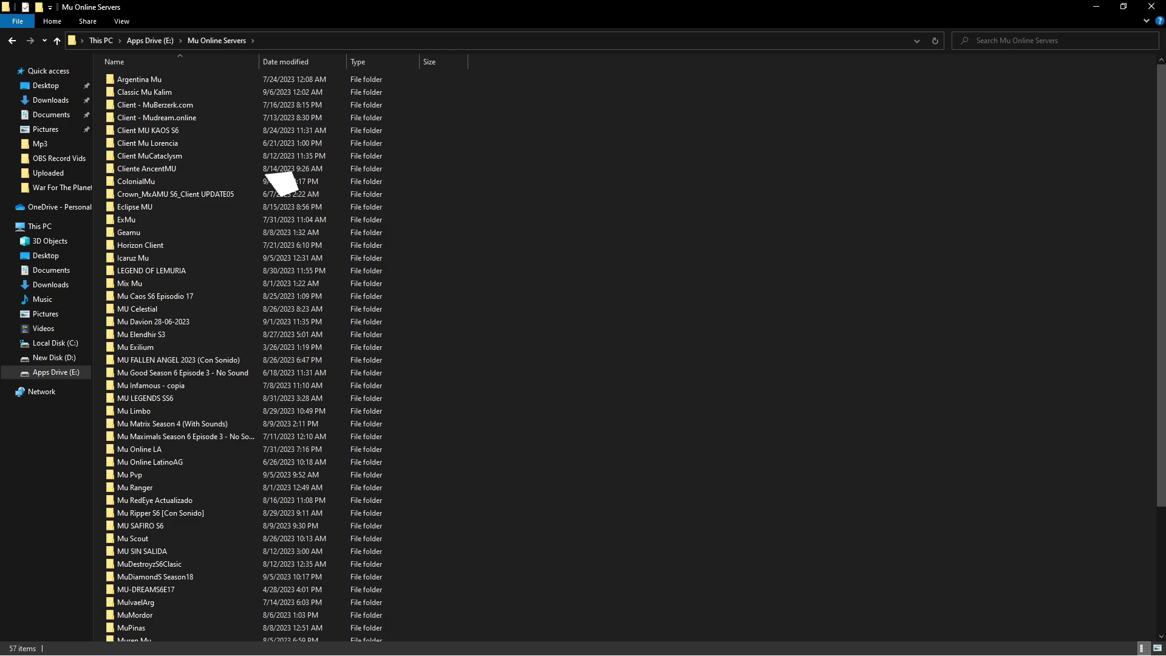
Start MU Kaos with PLAY in the Launcher from the Client MU KAOS S6 folder
{"action": "key", "text": "Return"}
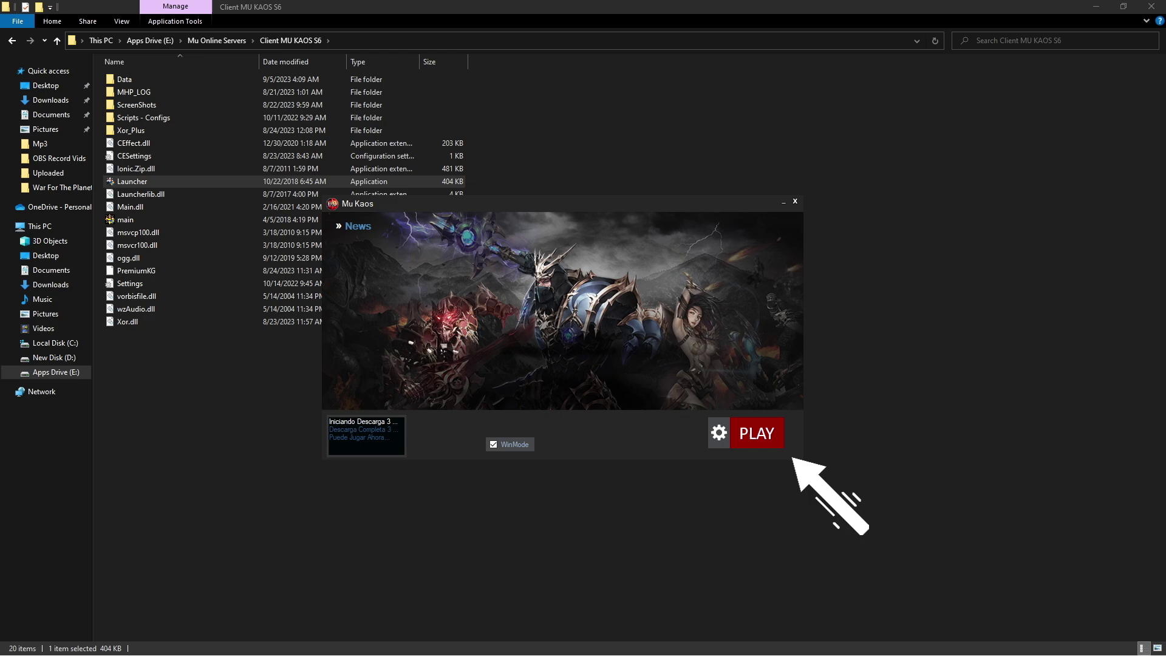
{"action": "left_click", "coordinate": [757, 433]}
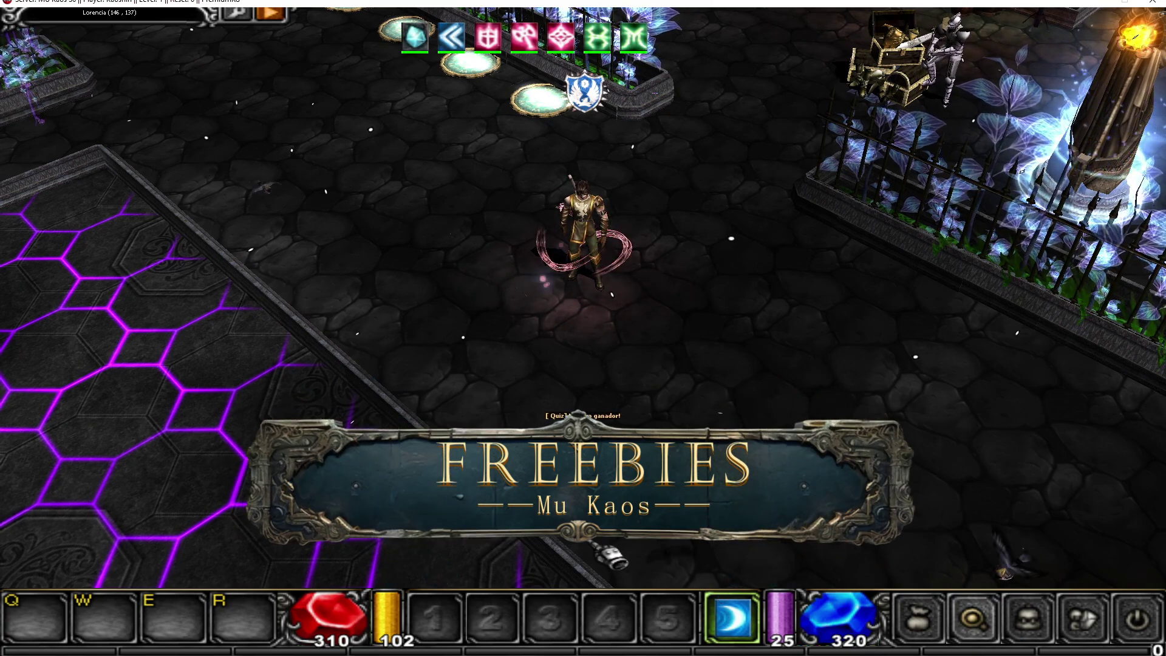
{"action": "key", "text": "v"}
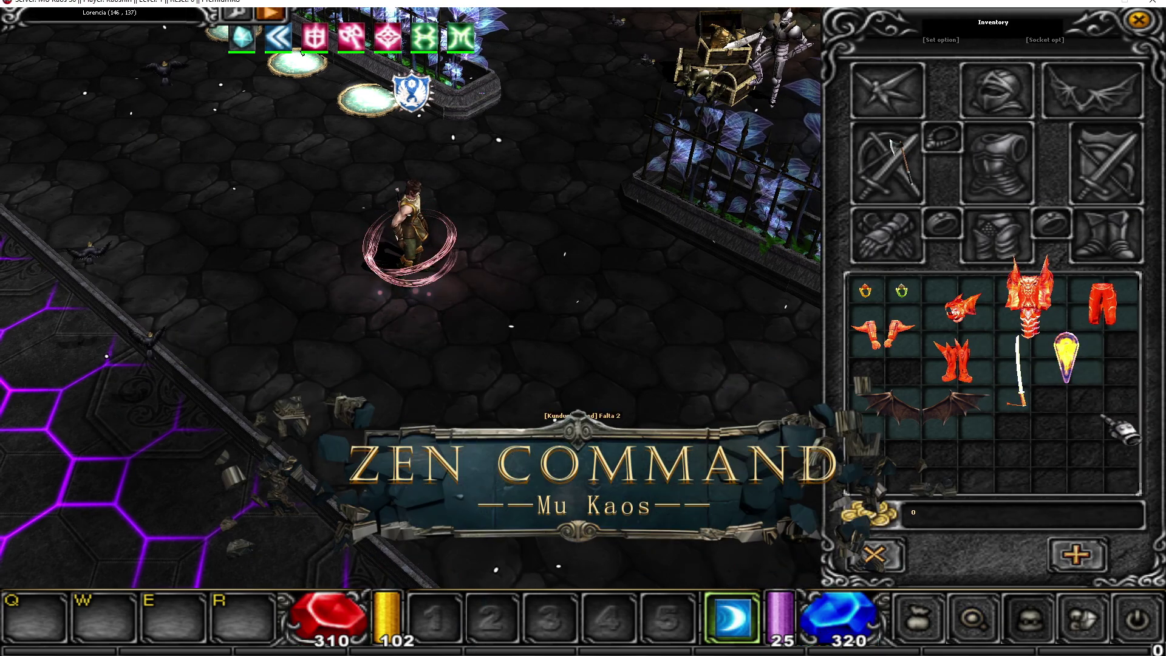
{"action": "key", "text": "Return"}
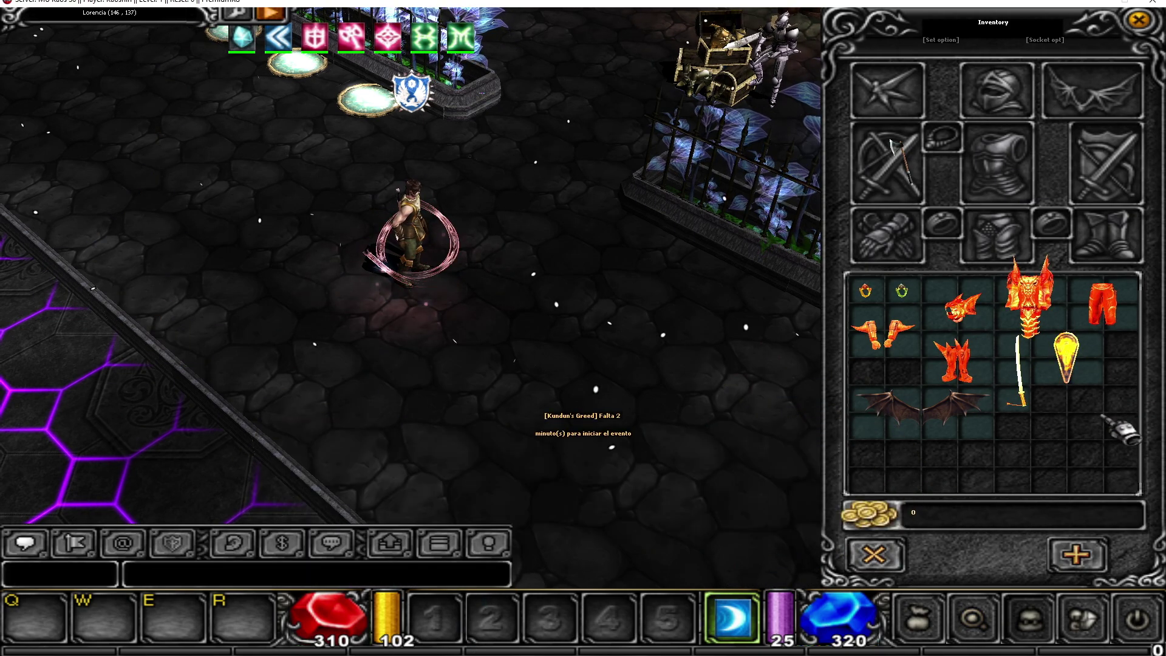
{"action": "type", "text": "en 99999999999"}
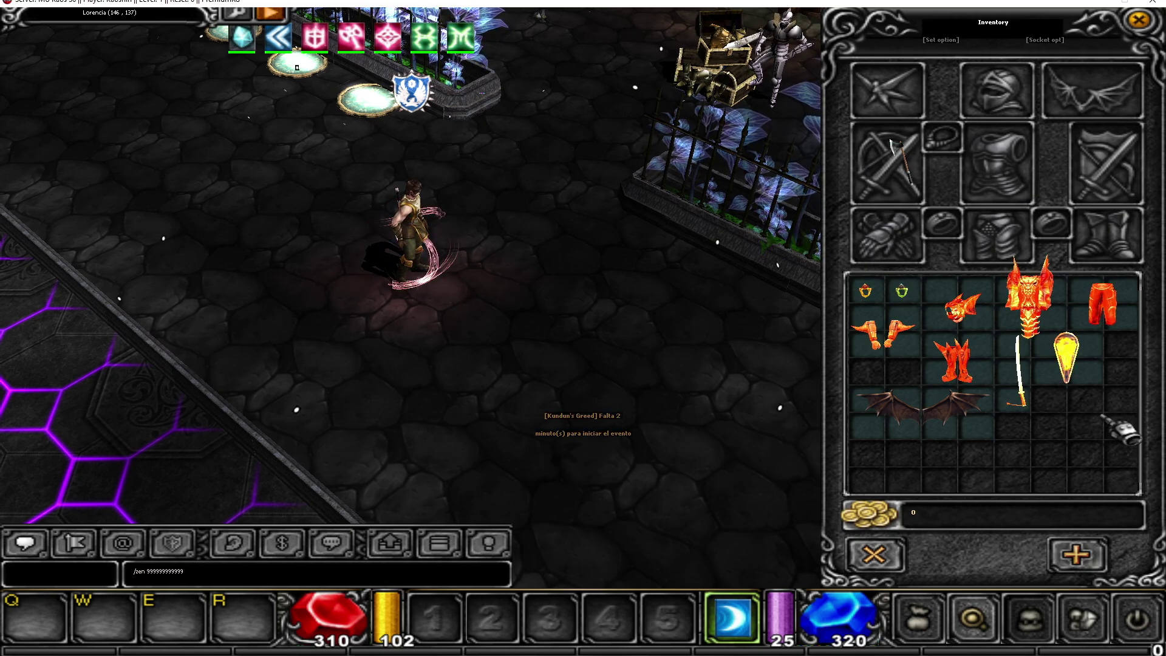
{"action": "key", "text": "Return"}
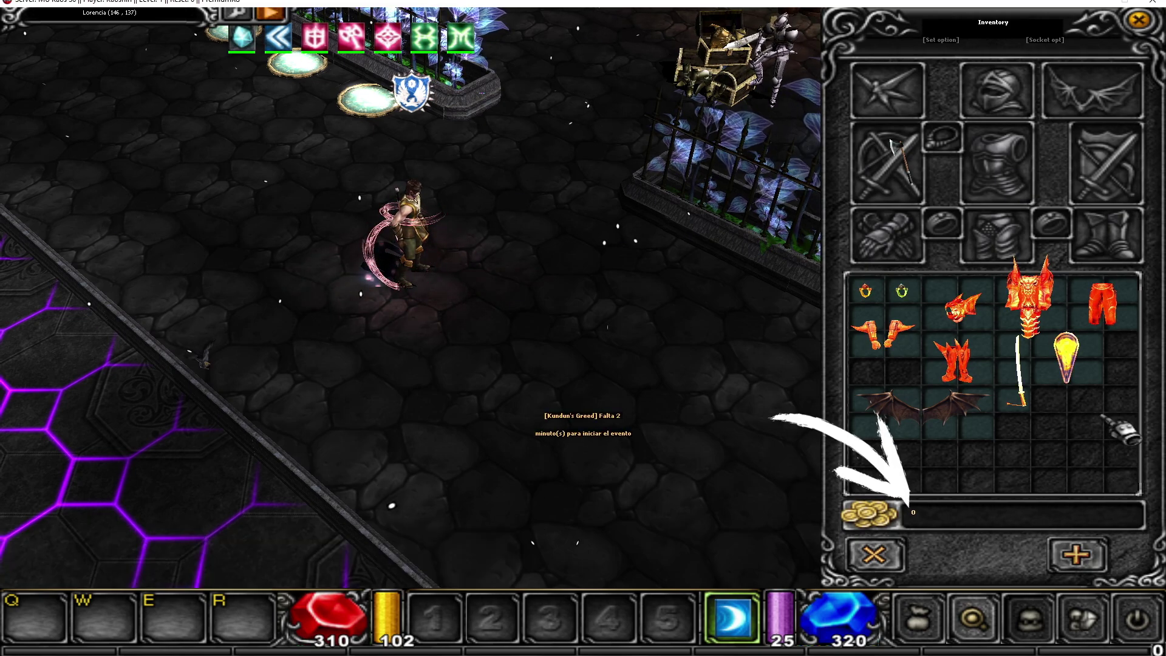
Evolve the character to its next class with the chat command /evo 2
{"action": "key", "text": "Return"}
{"action": "key", "text": "Return"}
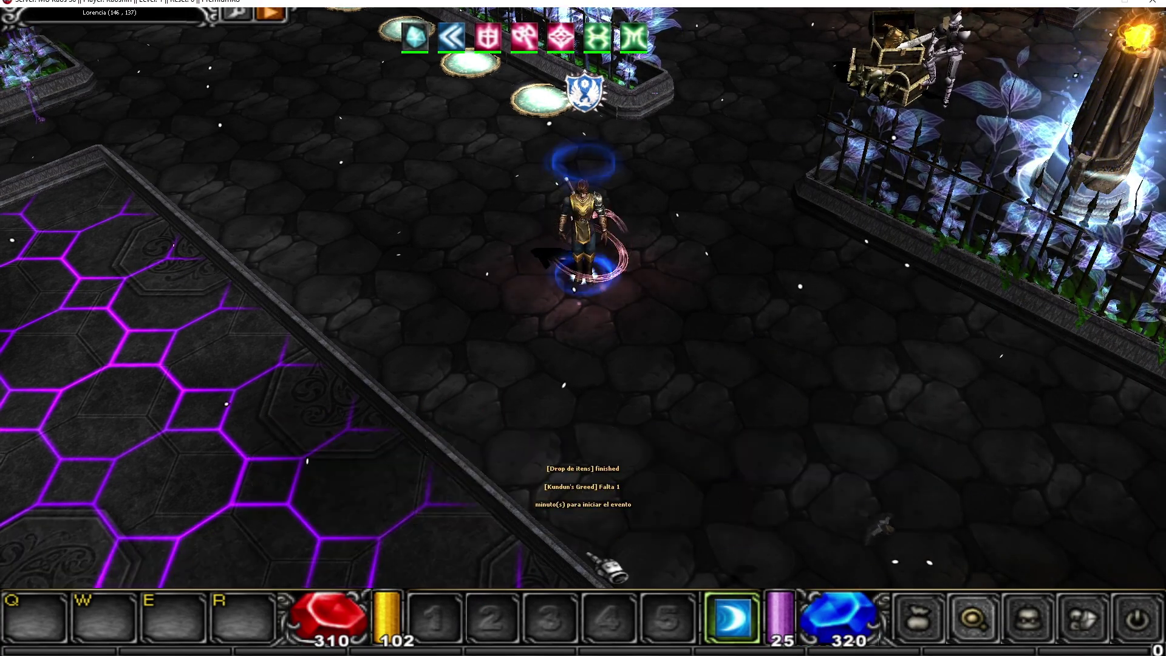
{"action": "key", "text": "Return"}
{"action": "type", "text": "/evo 2"}
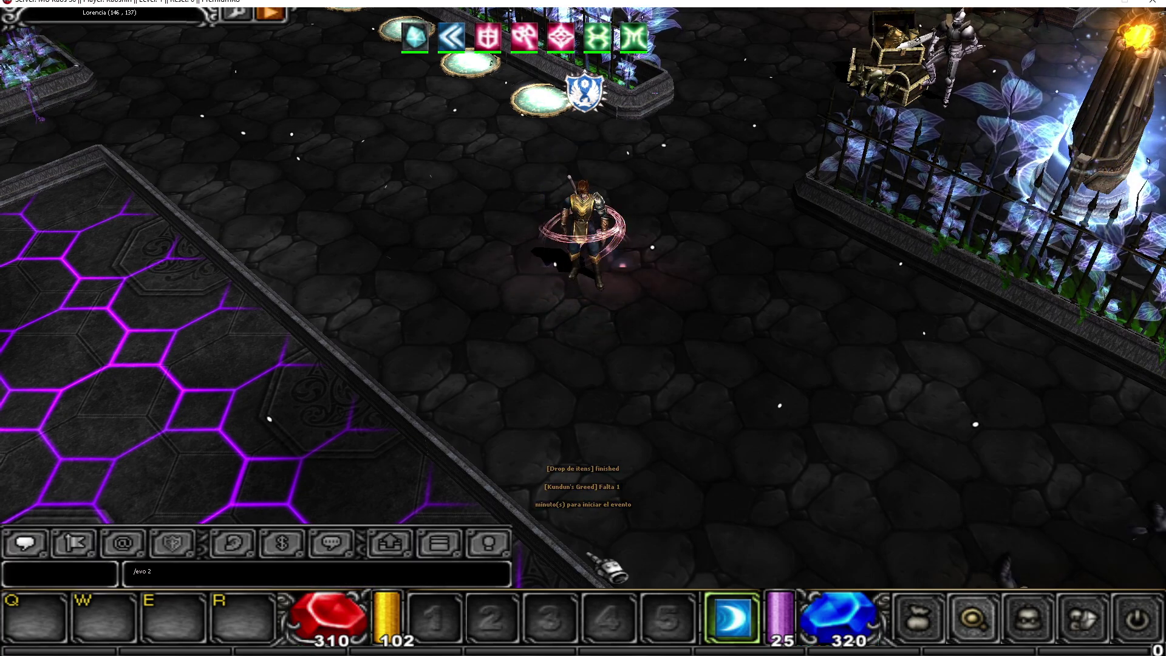
{"action": "key", "text": "Return"}
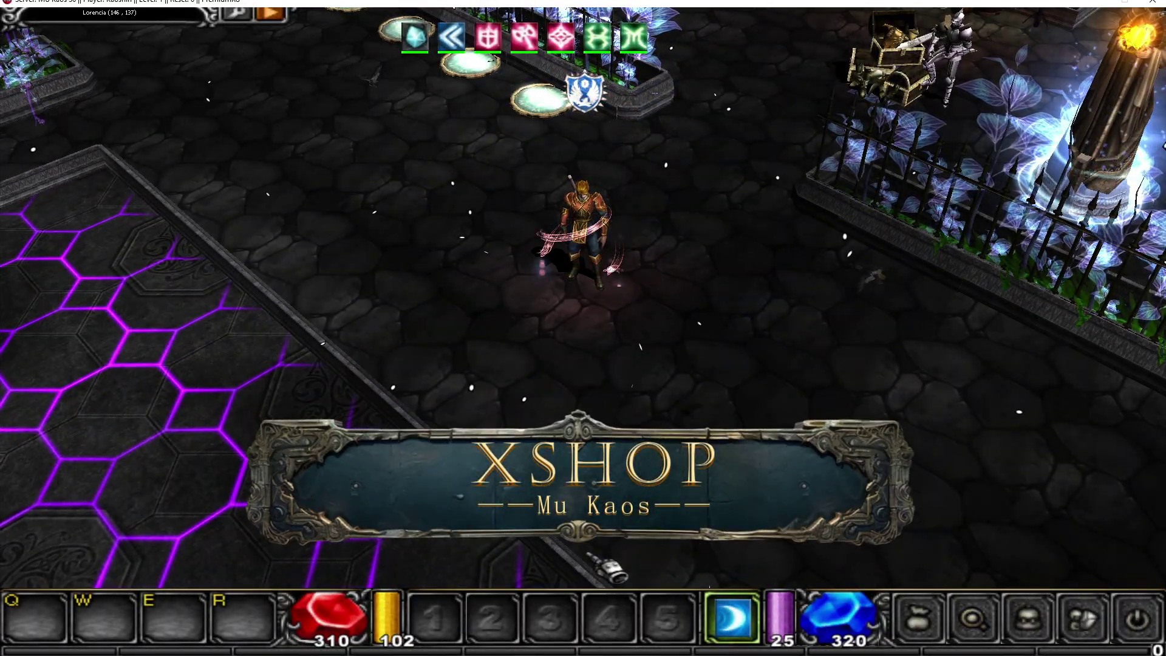
Browse the X-Shop's Buff, Pet and W Coin (P) items, then view the game Options
{"action": "key", "text": "x"}
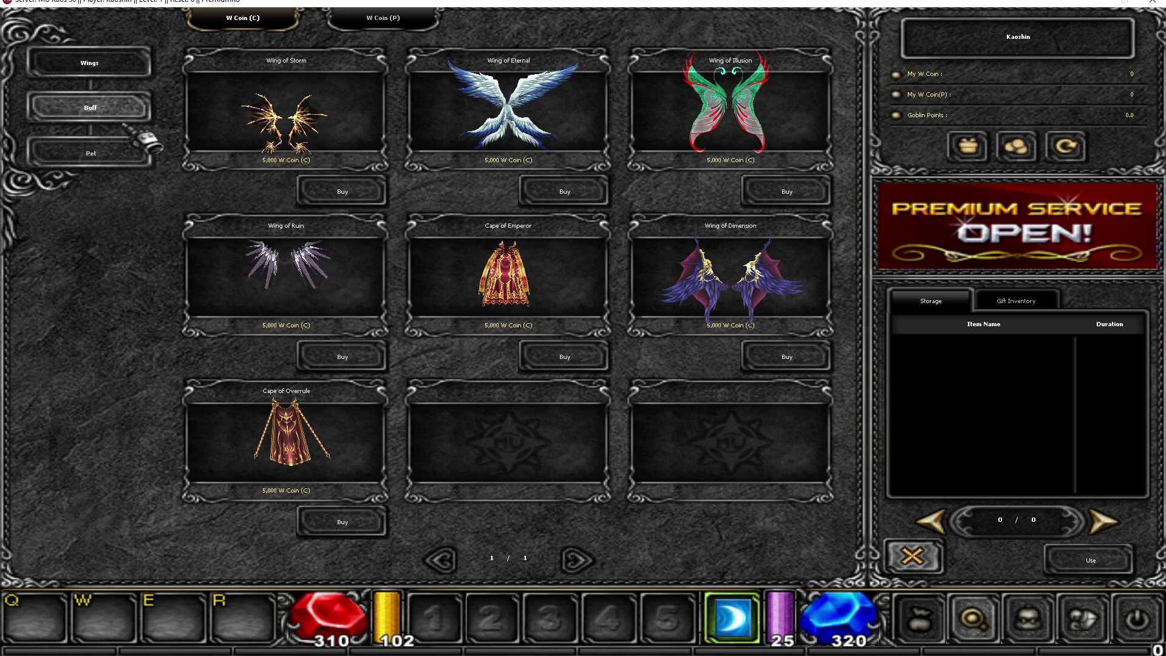
{"action": "left_click", "coordinate": [91, 108]}
{"action": "left_click", "coordinate": [128, 152]}
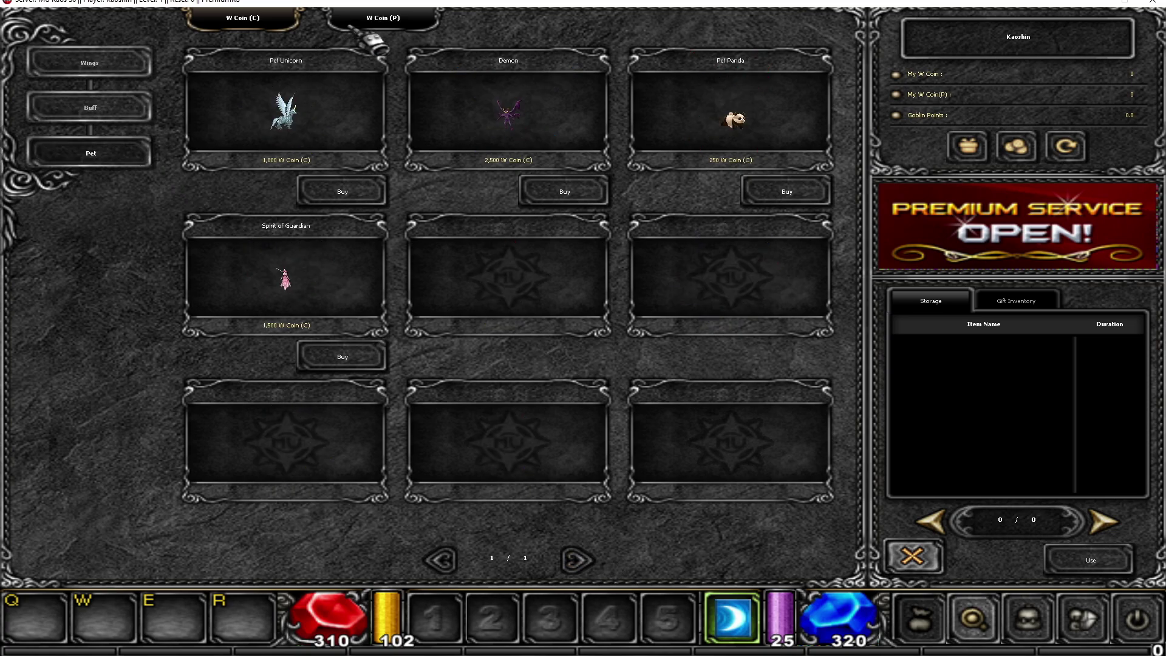
{"action": "left_click", "coordinate": [383, 18]}
{"action": "key", "text": "Escape"}
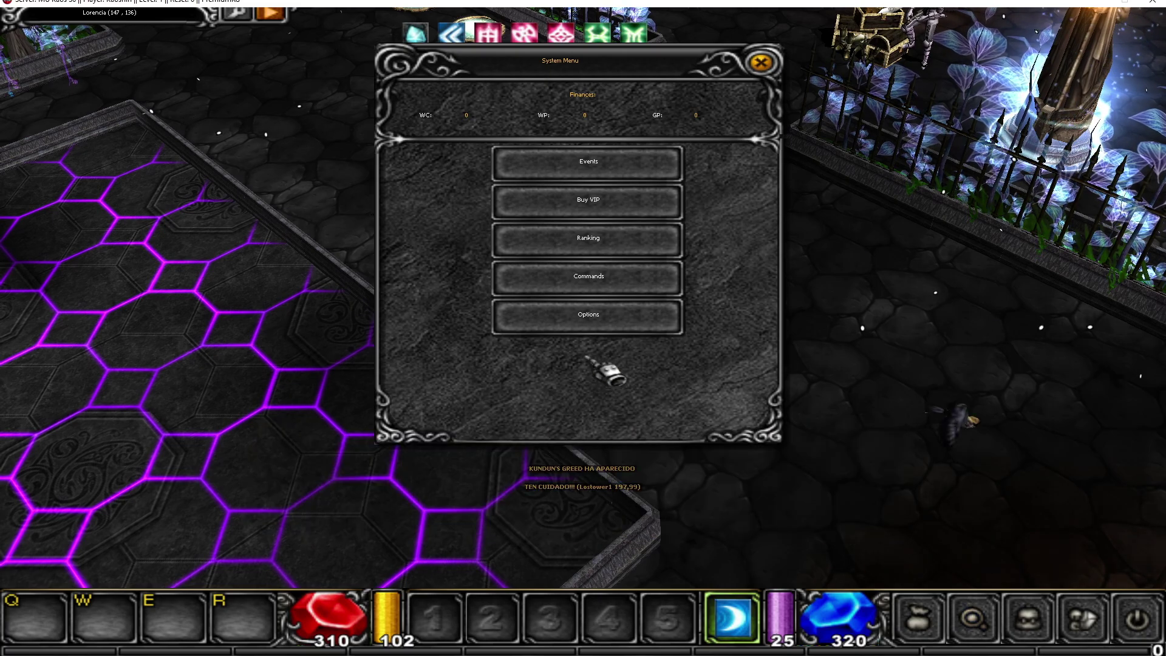
{"action": "left_click", "coordinate": [588, 315]}
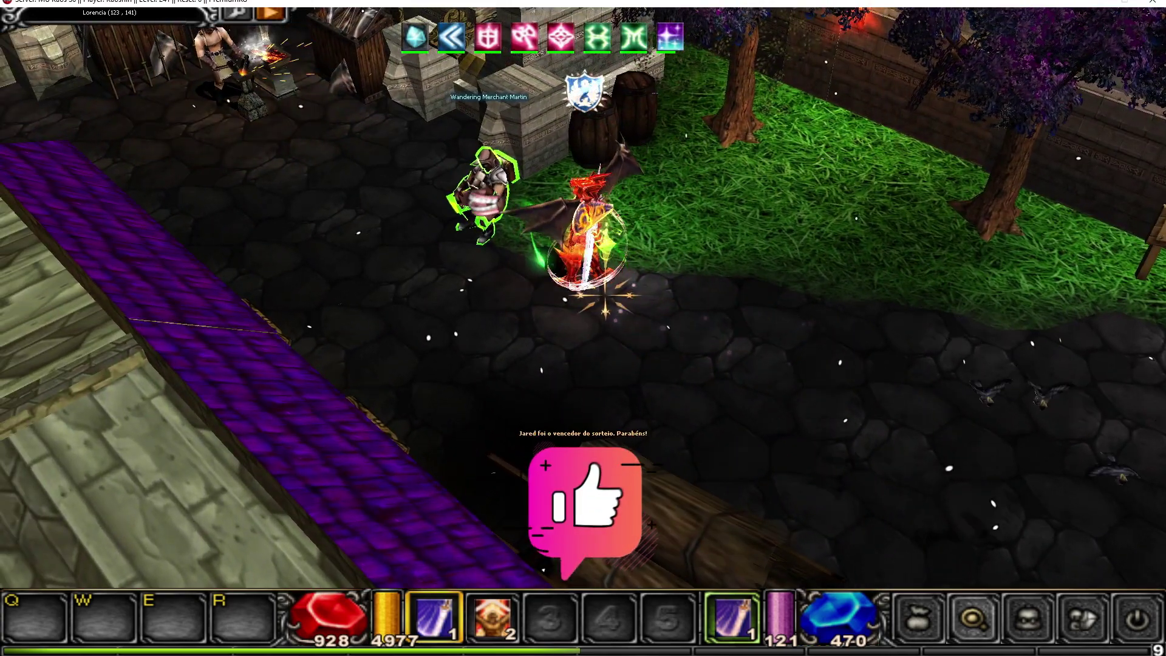
View the stock of the first Lorencia merchant and the blacksmith
{"action": "left_click", "coordinate": [483, 191]}
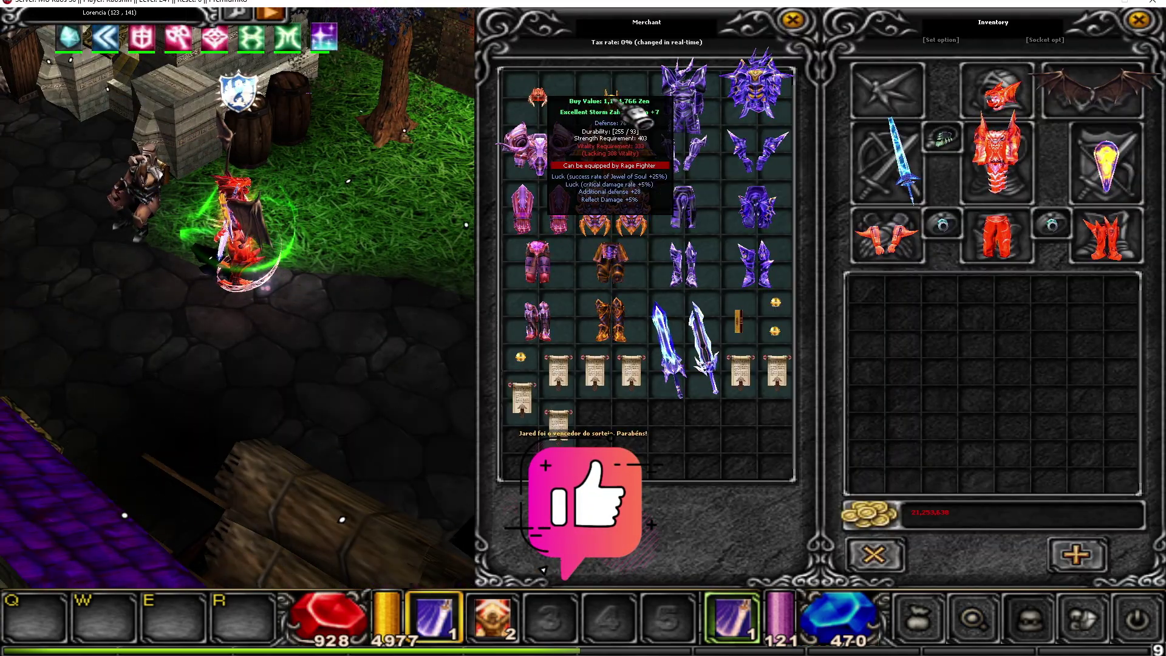
{"action": "mouse_move", "coordinate": [540, 206]}
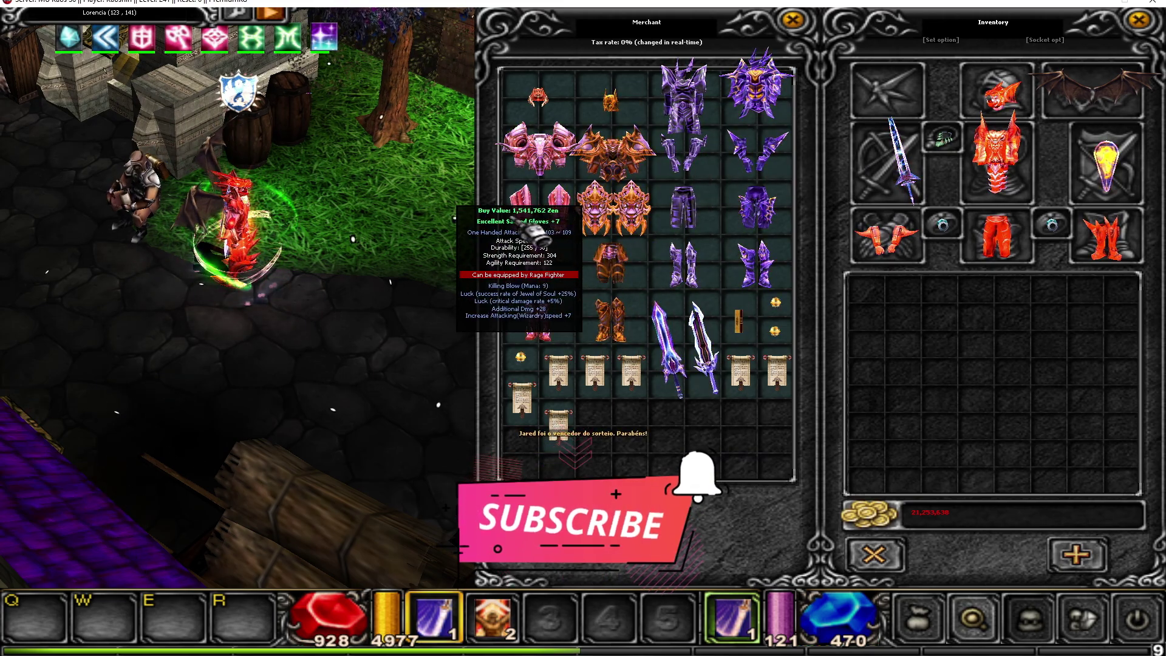
{"action": "key", "text": "Escape"}
{"action": "left_click", "coordinate": [137, 383]}
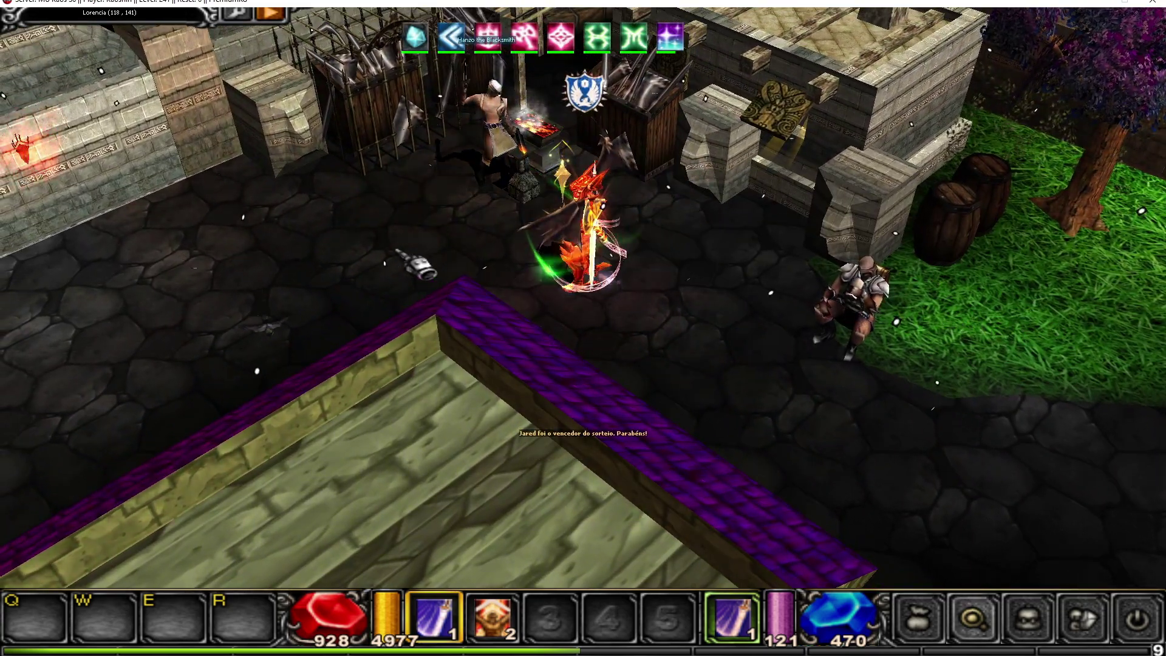
{"action": "left_click", "coordinate": [183, 55]}
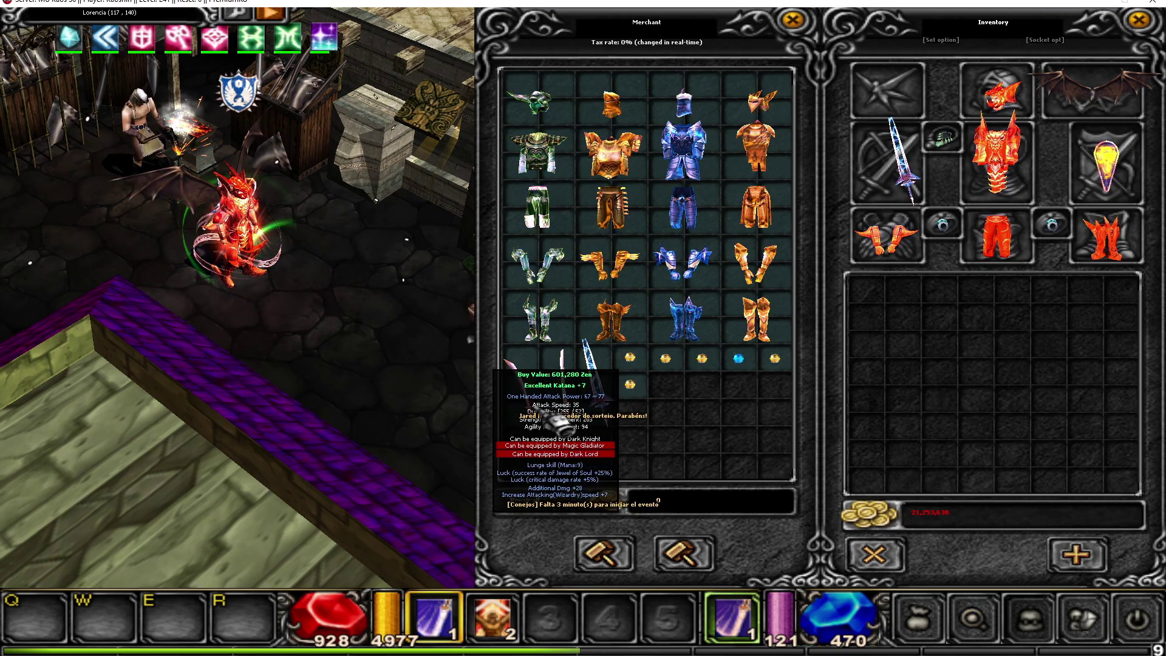
{"action": "key", "text": "Escape"}
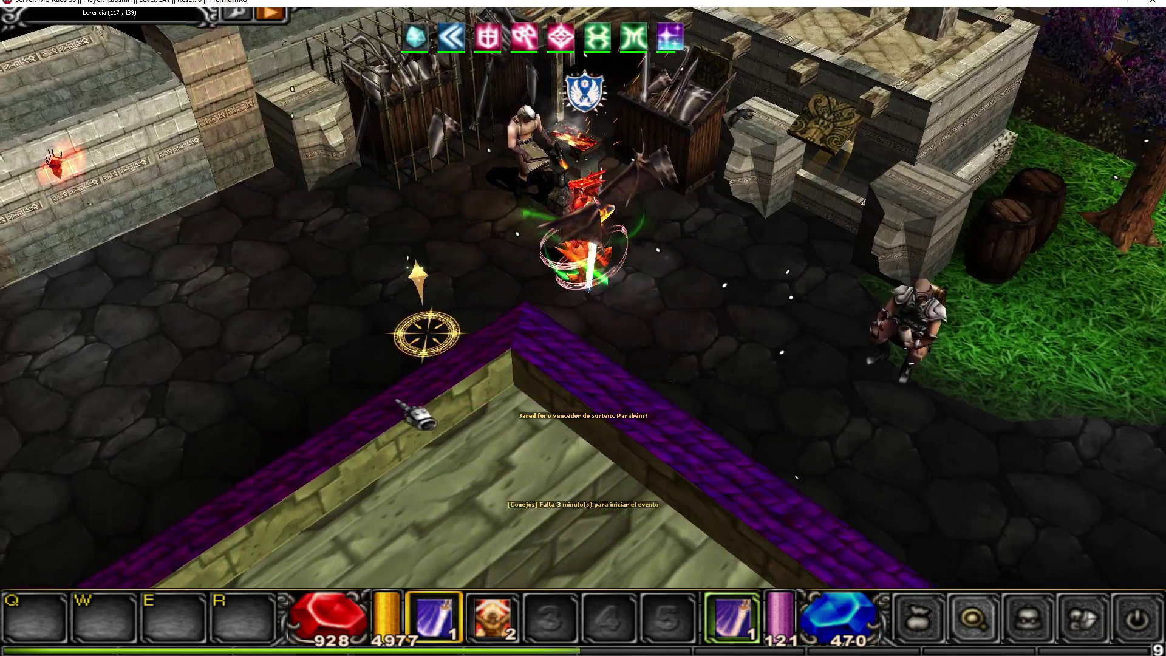
Walk across the wooden platform into the bar and view the bar merchant's wares
{"action": "left_click", "coordinate": [419, 291]}
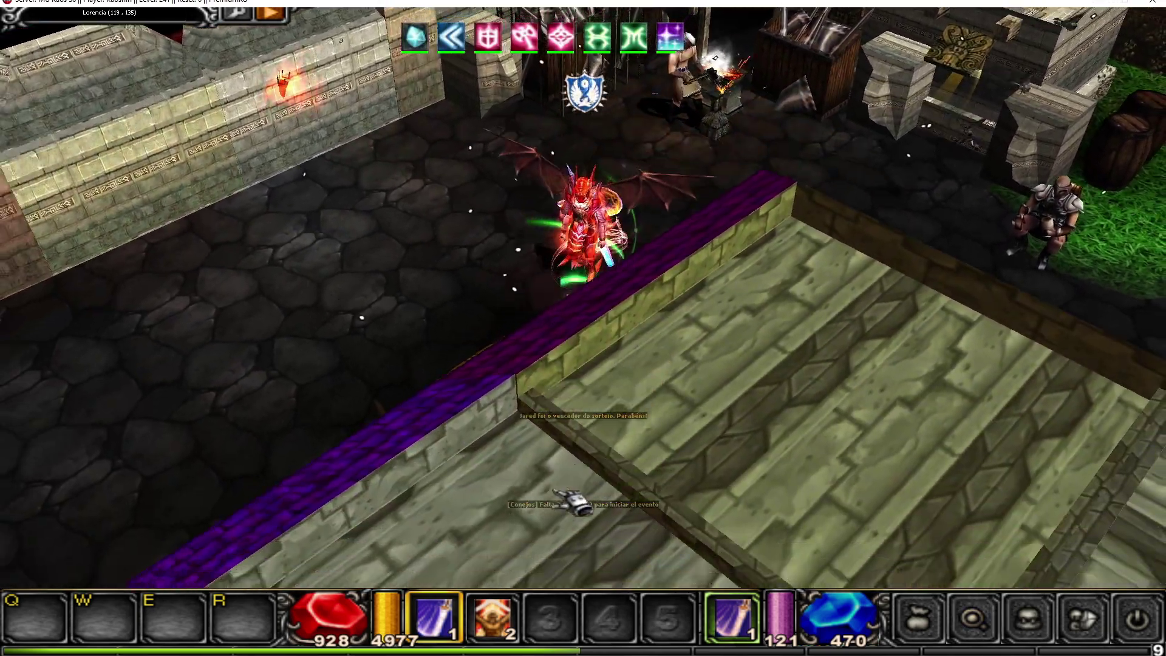
{"action": "left_click", "coordinate": [572, 501]}
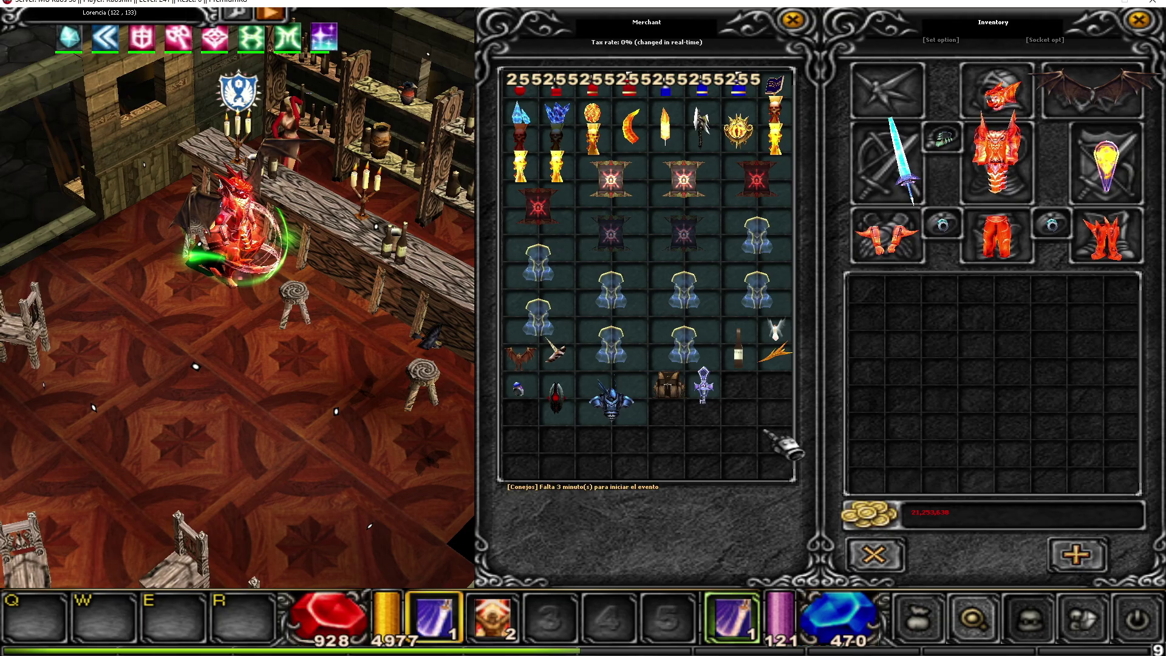
{"action": "key", "text": "Escape"}
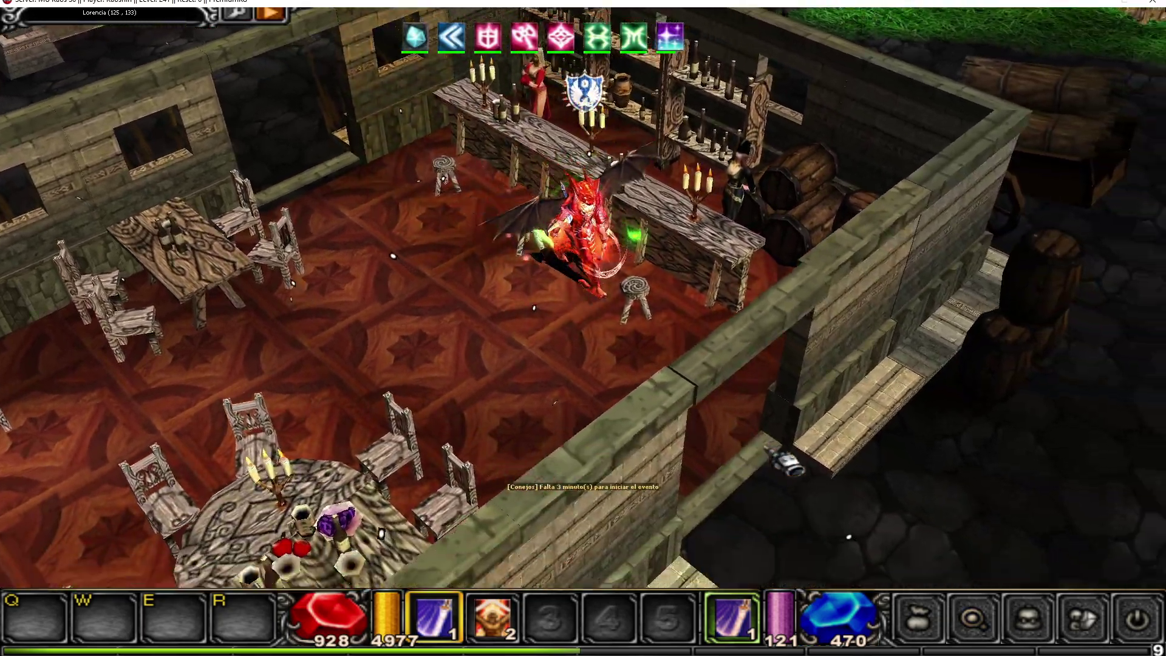
{"action": "left_click", "coordinate": [782, 460]}
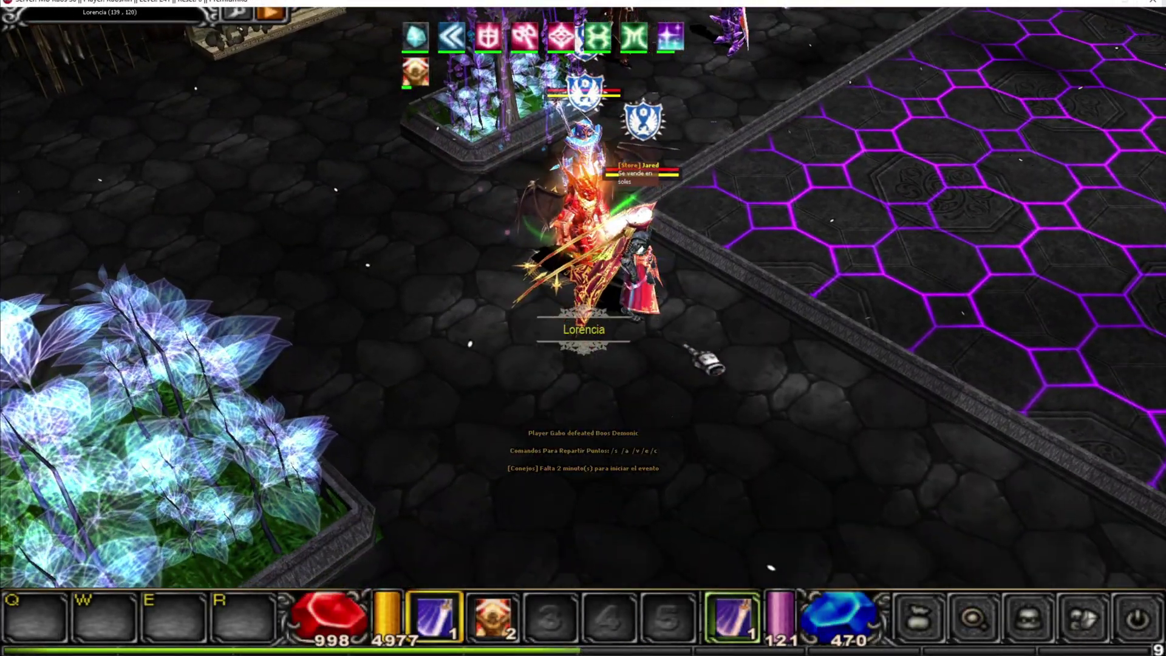
Browse a chosen player's personal store through the Command Window's Buy option
{"action": "key", "text": "d"}
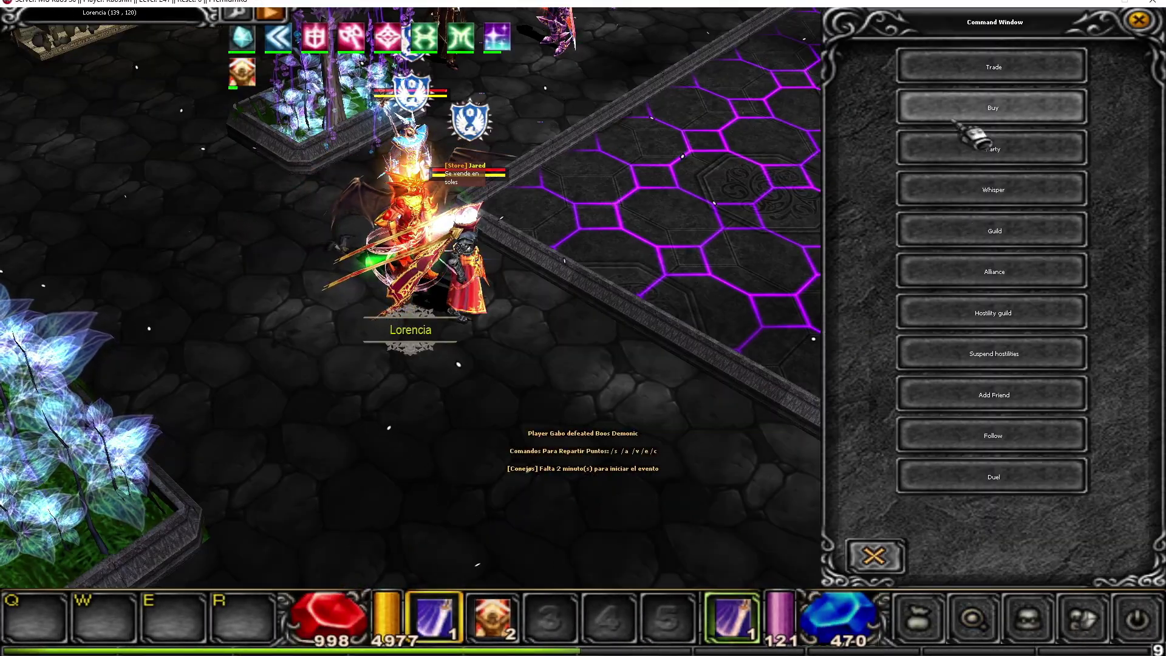
{"action": "left_click", "coordinate": [993, 108]}
{"action": "left_click", "coordinate": [394, 219]}
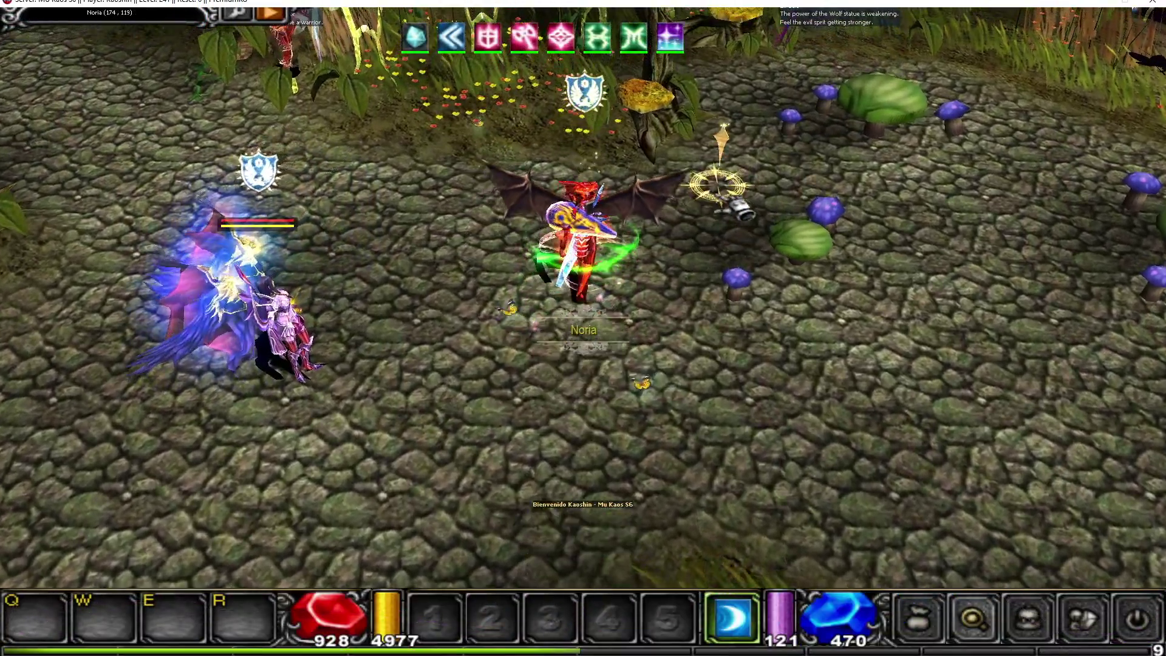
View a Noria merchant's shop, then Elbeland's potion merchant and desk merchant
{"action": "left_click", "coordinate": [722, 136]}
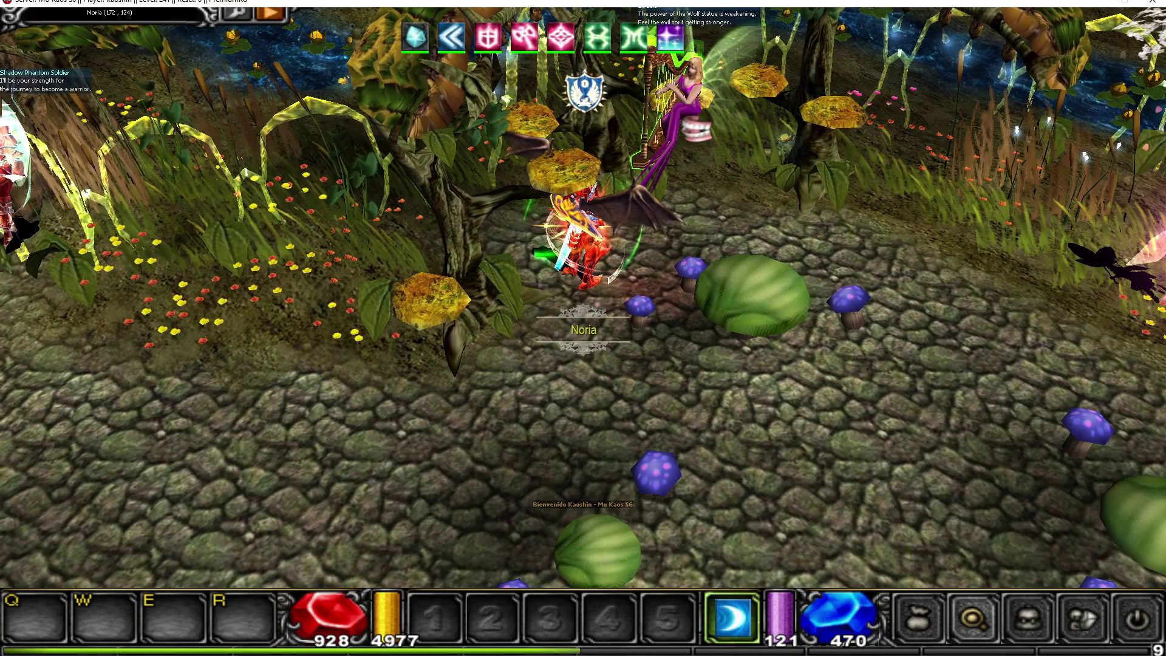
{"action": "left_click", "coordinate": [688, 100]}
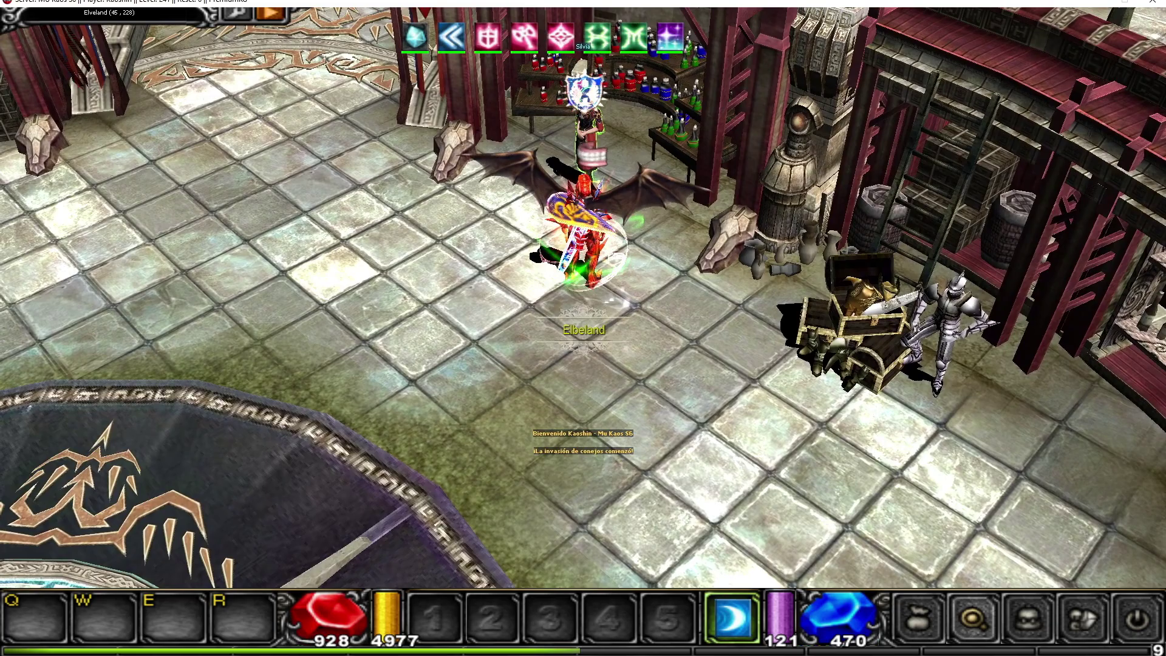
{"action": "left_click", "coordinate": [588, 119]}
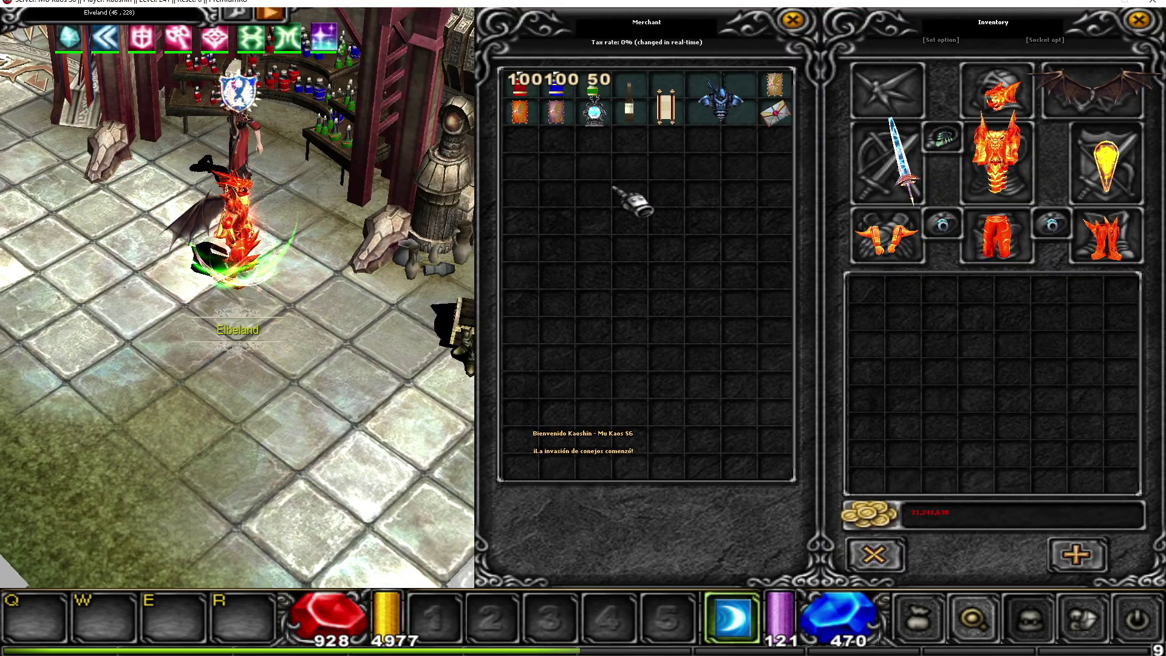
{"action": "key", "text": "Escape"}
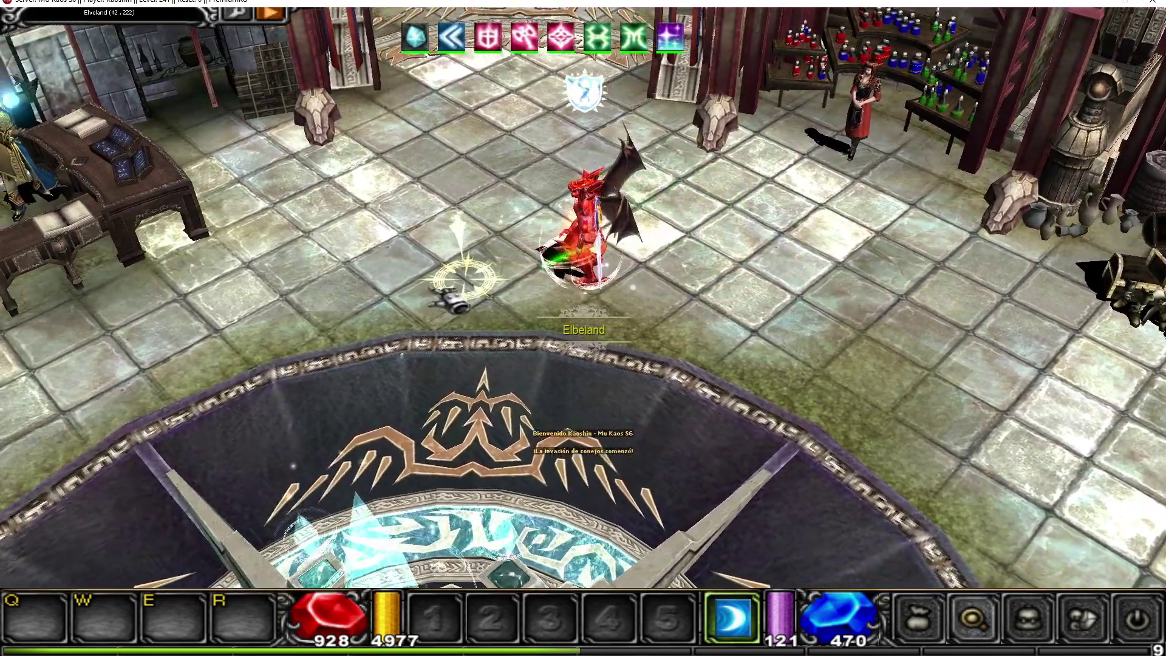
{"action": "left_click", "coordinate": [464, 282]}
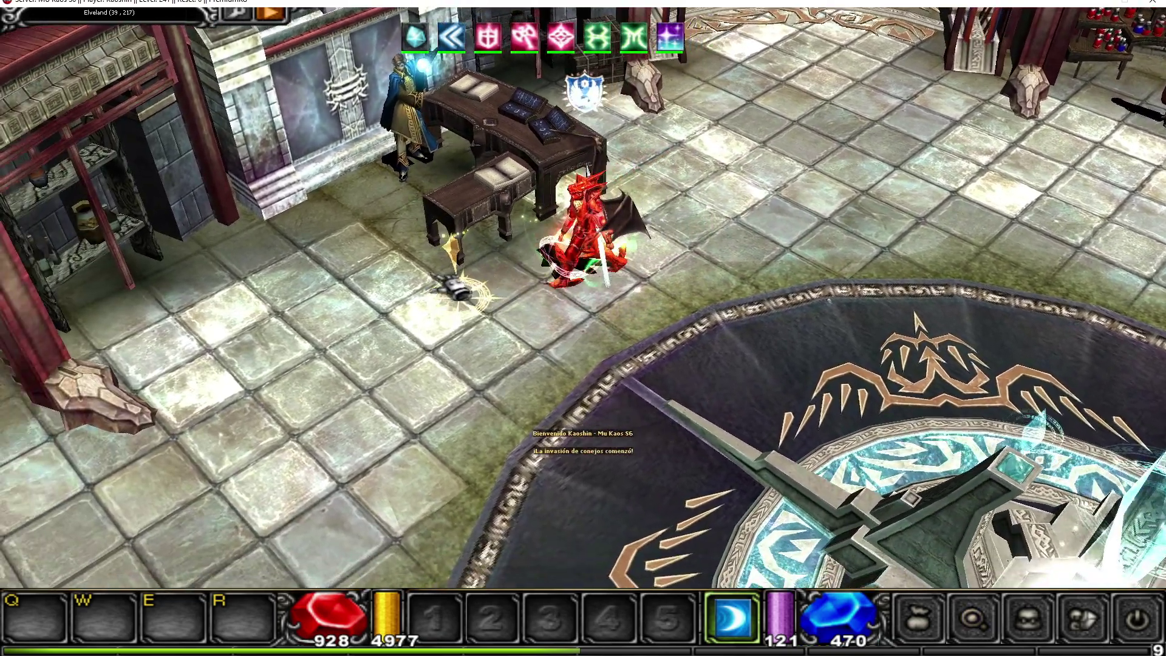
{"action": "left_click", "coordinate": [401, 109]}
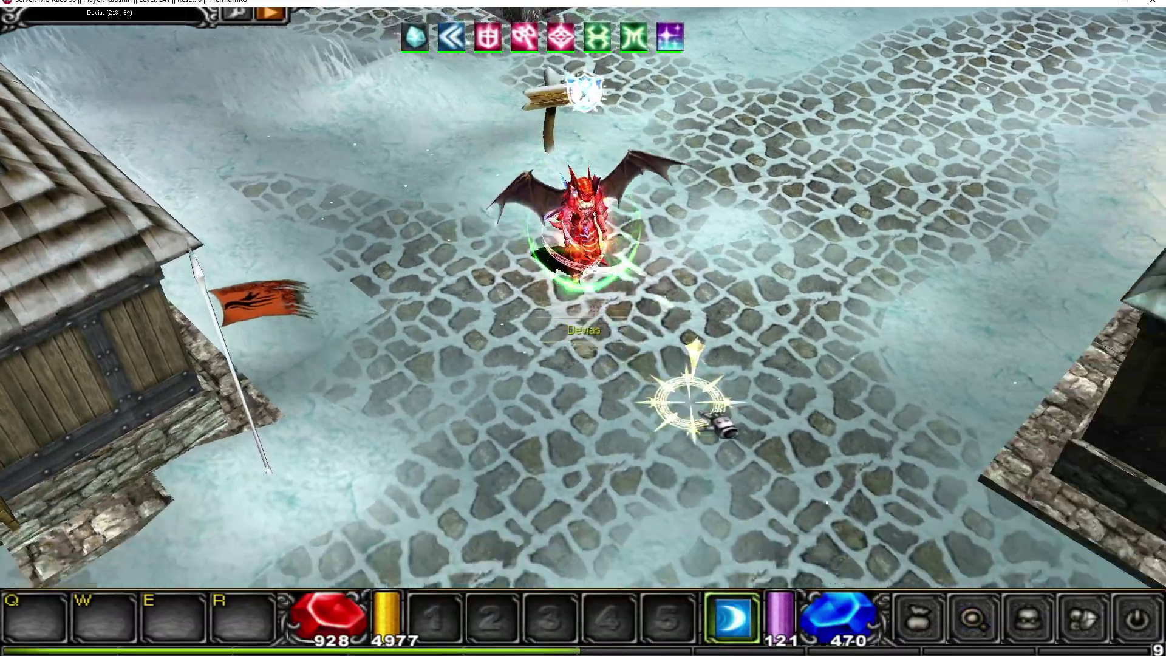
View the merchant's single item in the Devias shop, then walk toward the Karutan merchants
{"action": "left_click", "coordinate": [692, 401]}
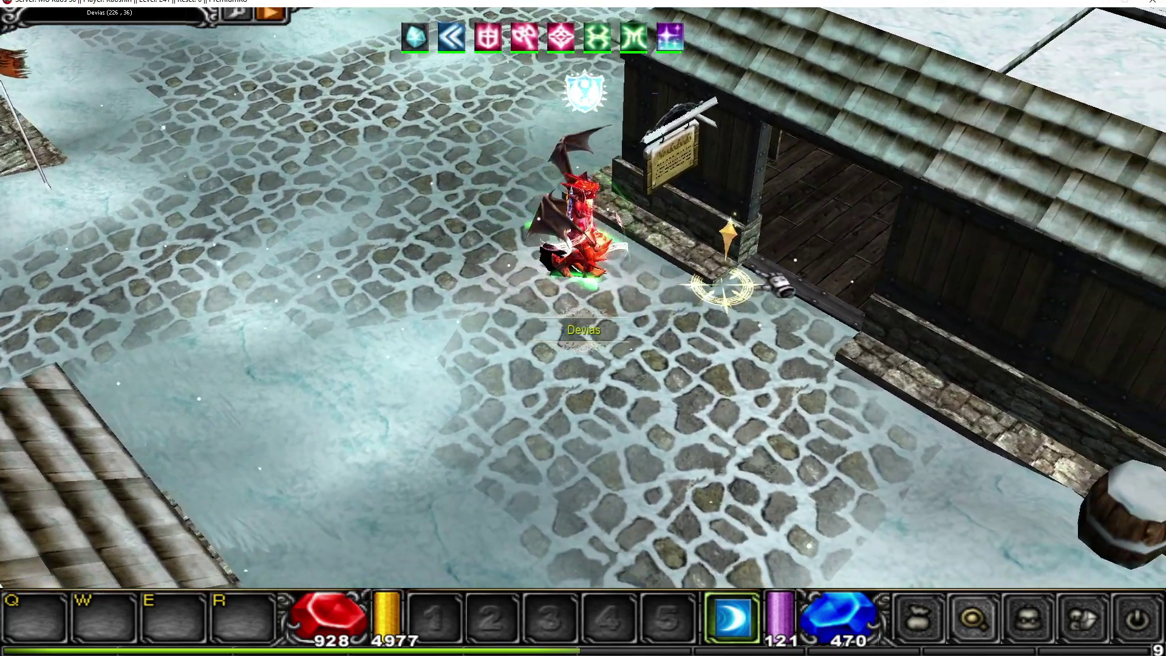
{"action": "left_click", "coordinate": [679, 196]}
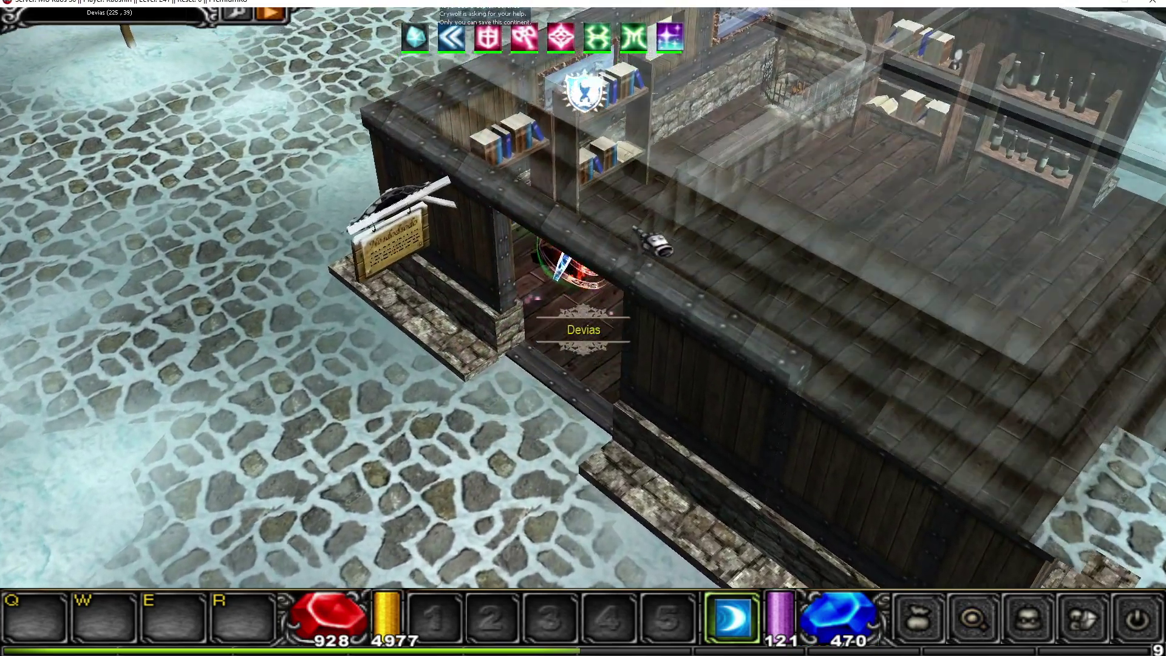
{"action": "left_click", "coordinate": [653, 243]}
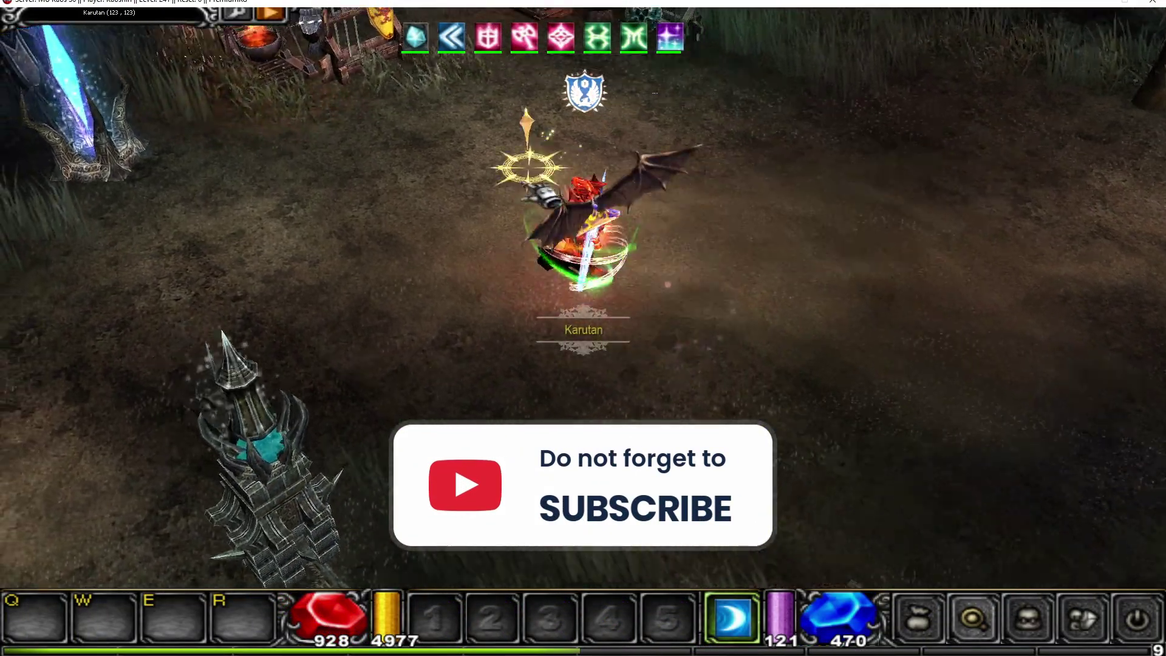
{"action": "left_click", "coordinate": [528, 168]}
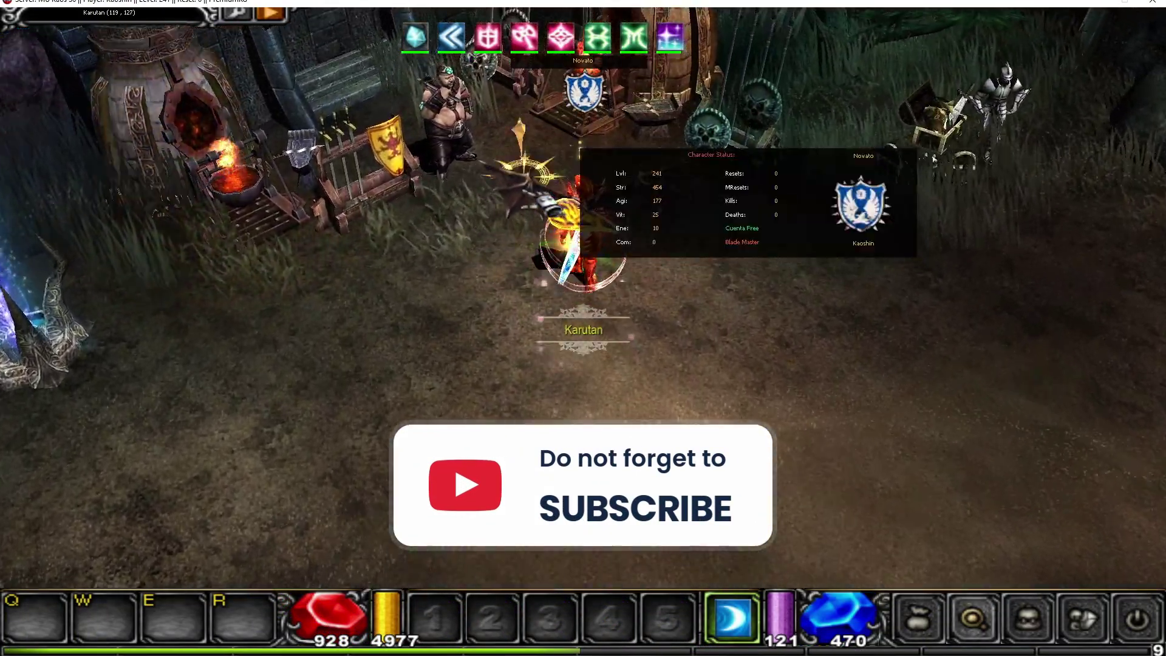